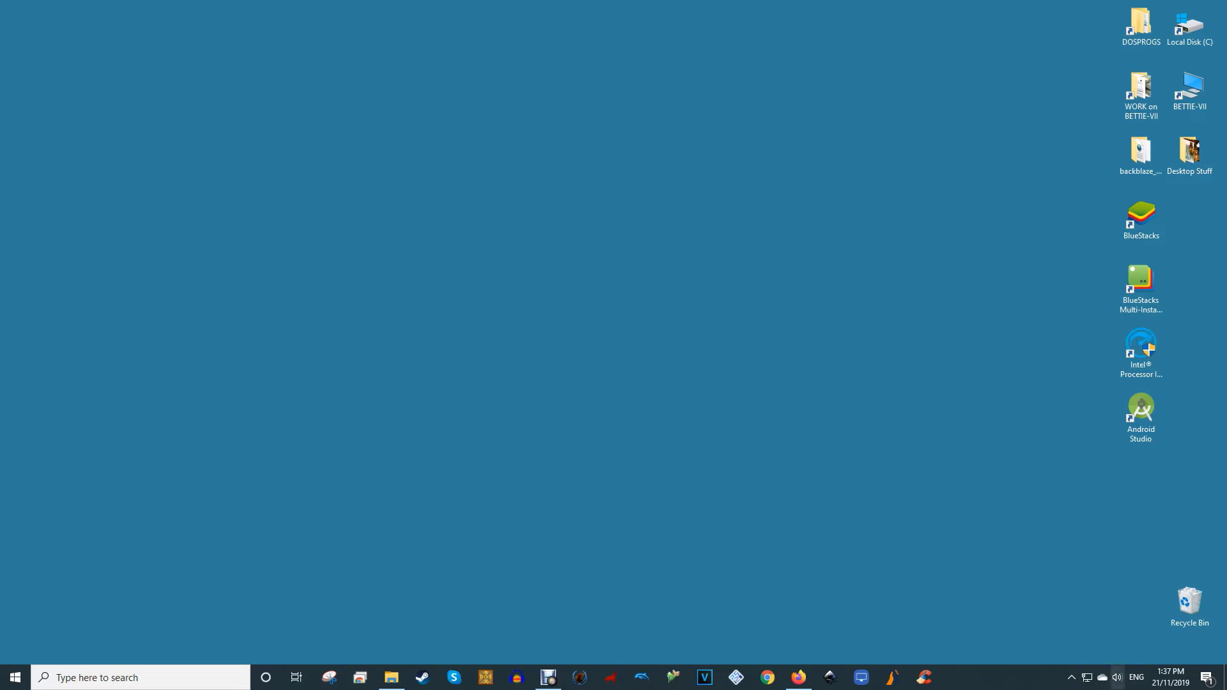
- Open Sound settings from the tray icon and select Speakers under Manage sound devices
right_click(1117, 677)
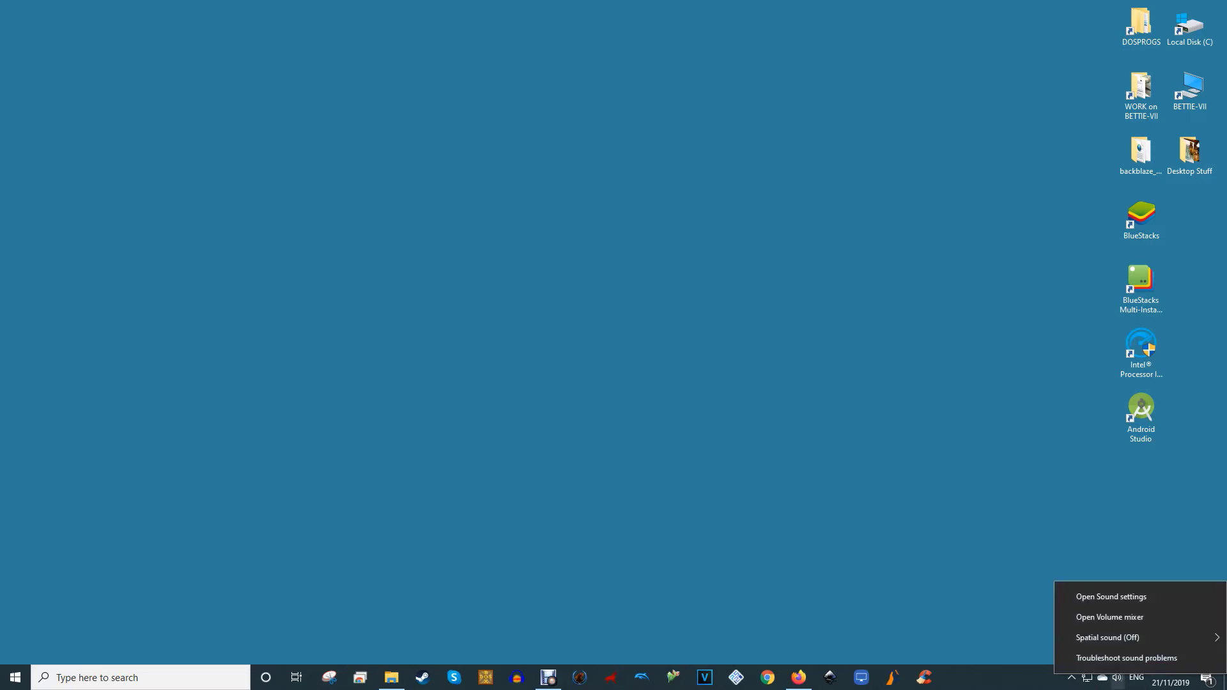
click(1110, 596)
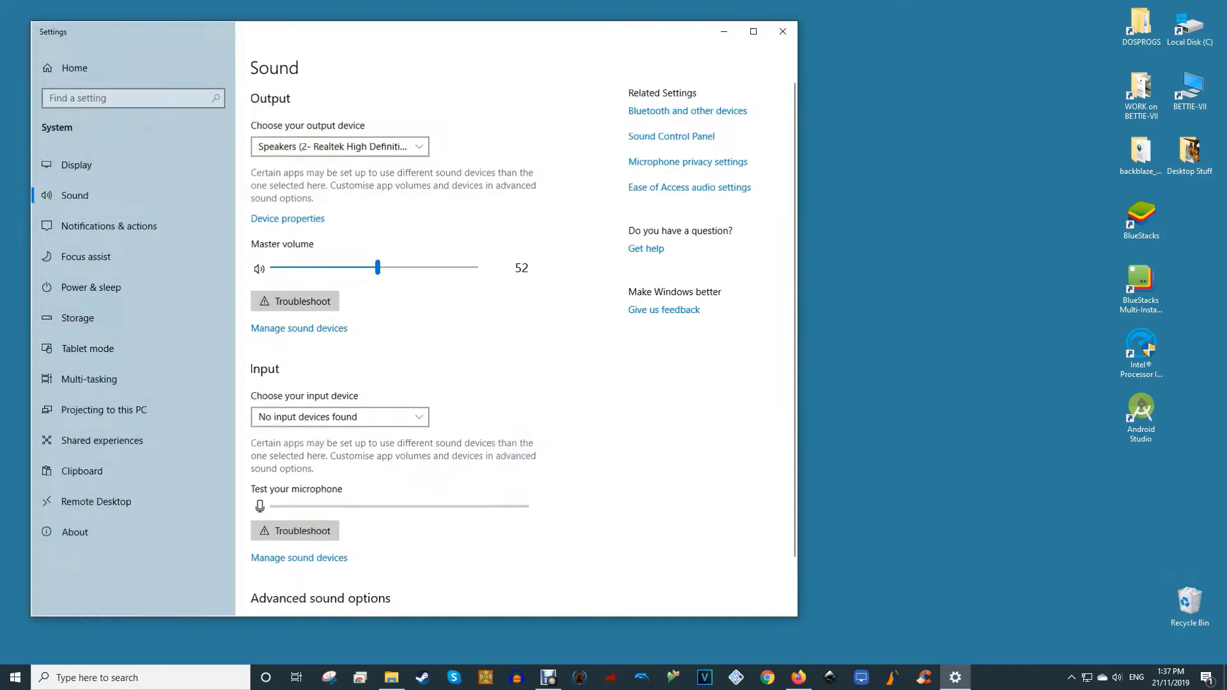
scroll(516, 319, down, 2)
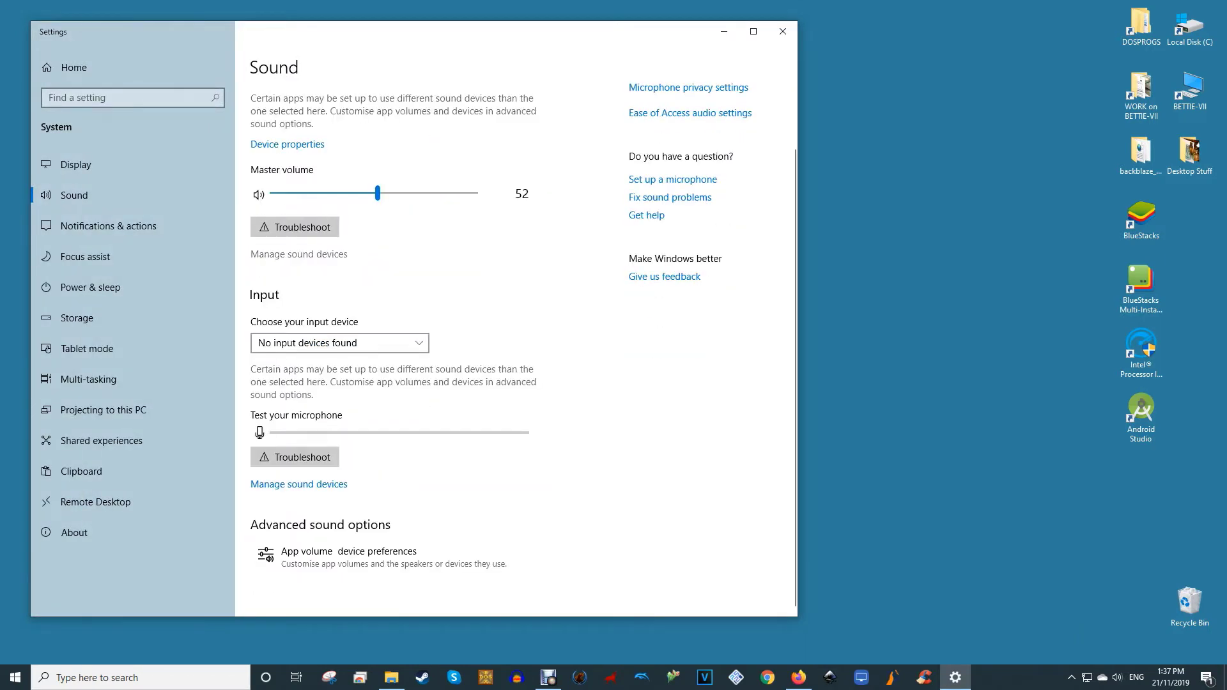
click(299, 253)
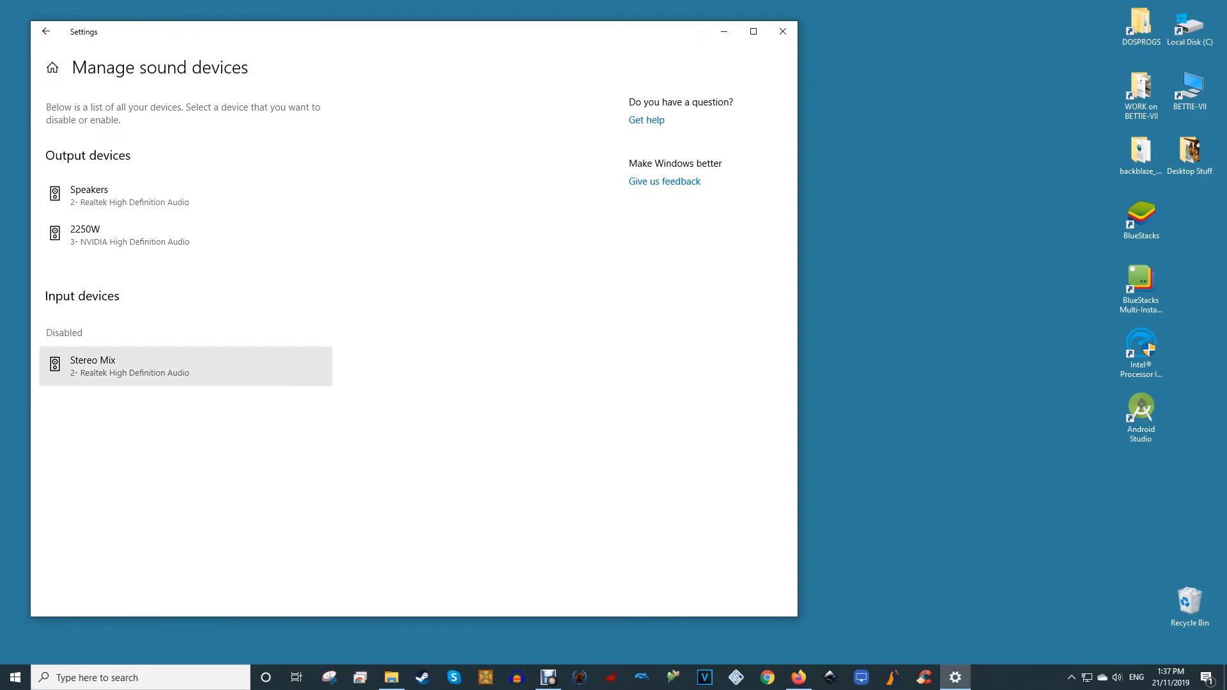
click(185, 195)
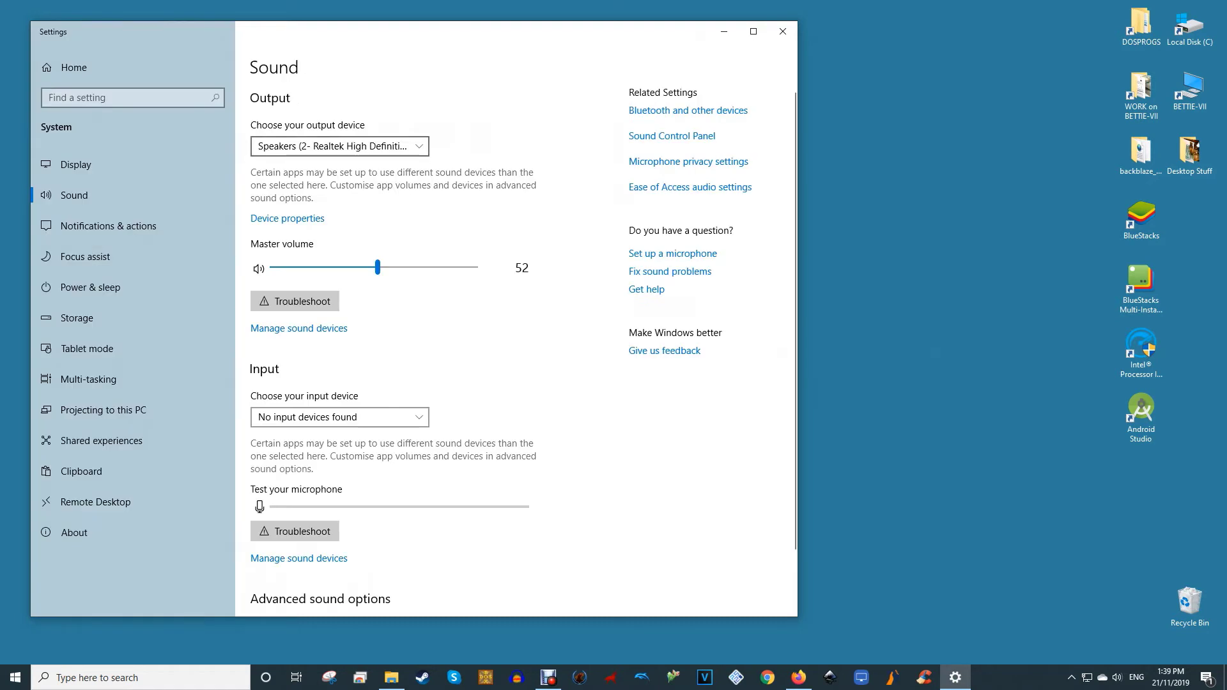
- Switch the output device to 2250W, then back to the Realtek Speakers
click(339, 146)
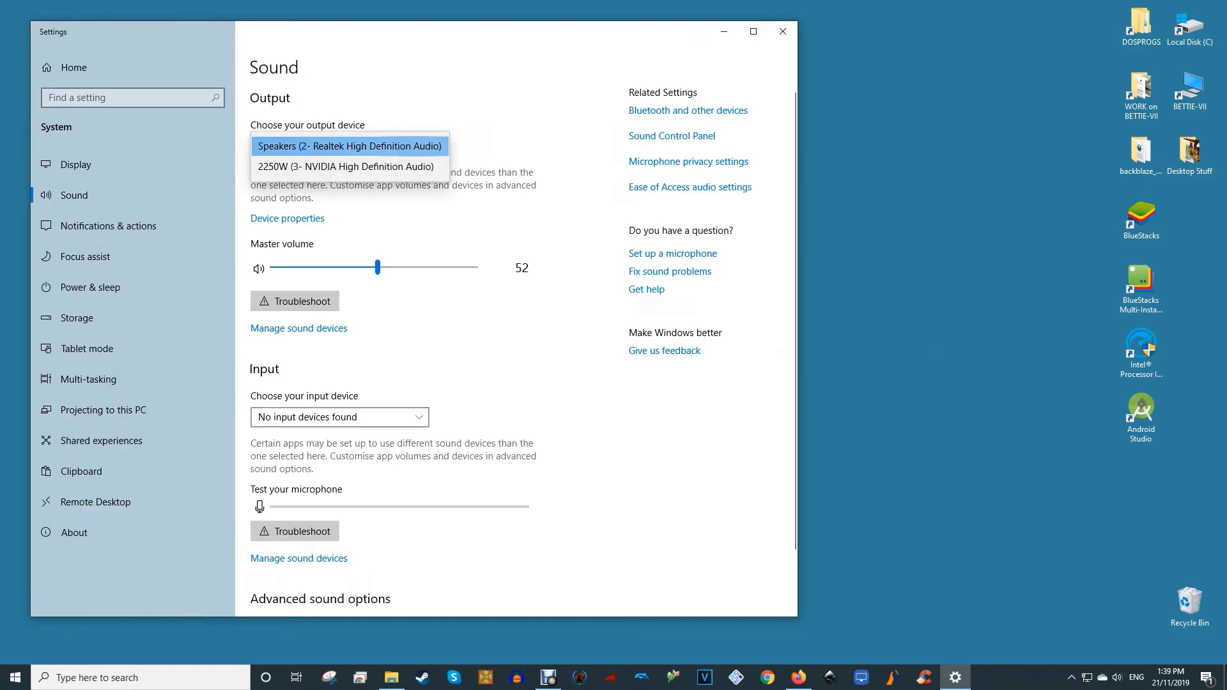
click(349, 146)
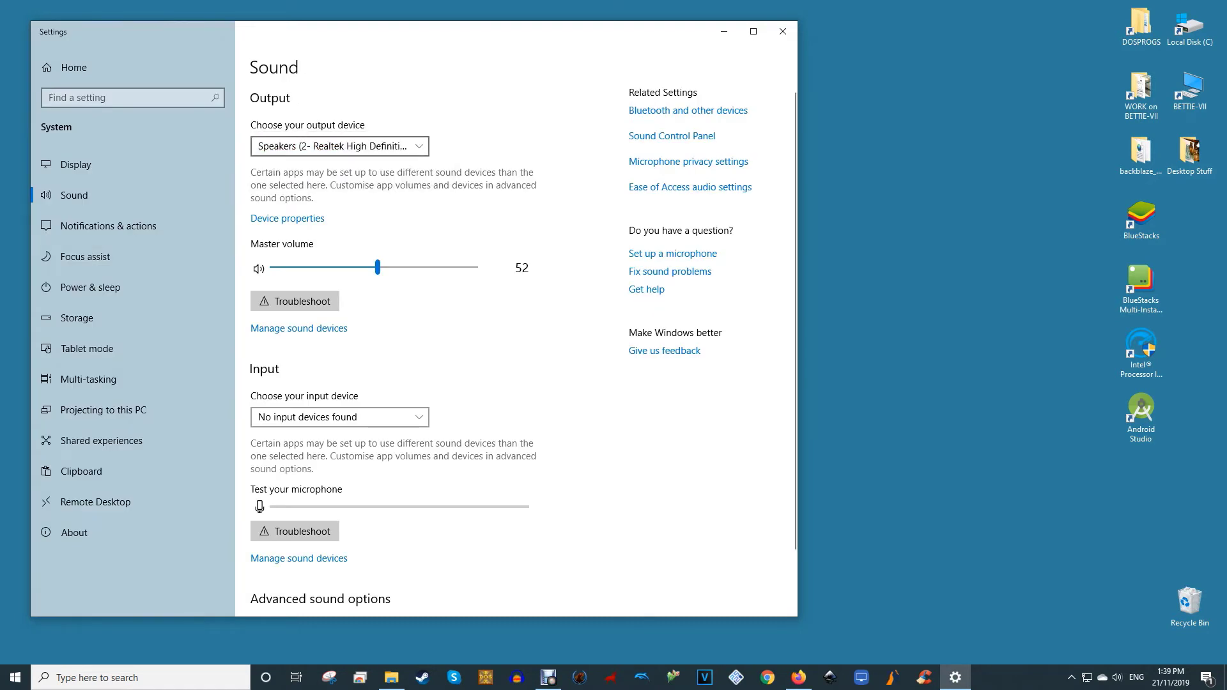
click(339, 146)
click(346, 167)
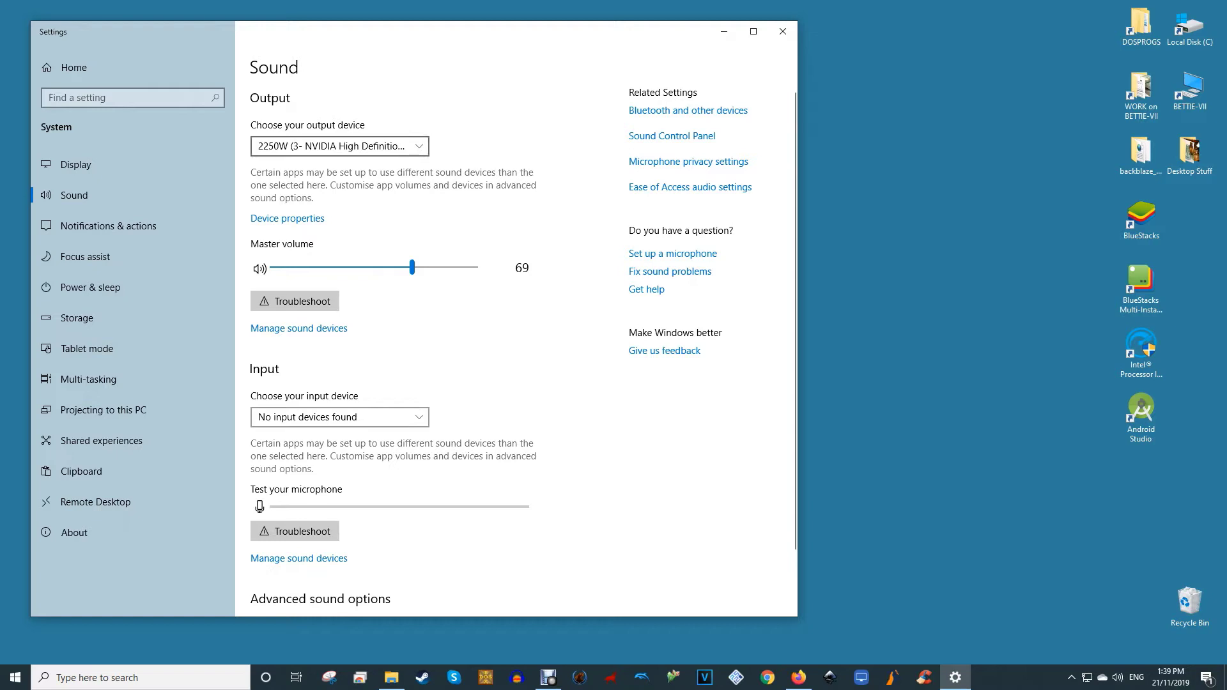
click(339, 146)
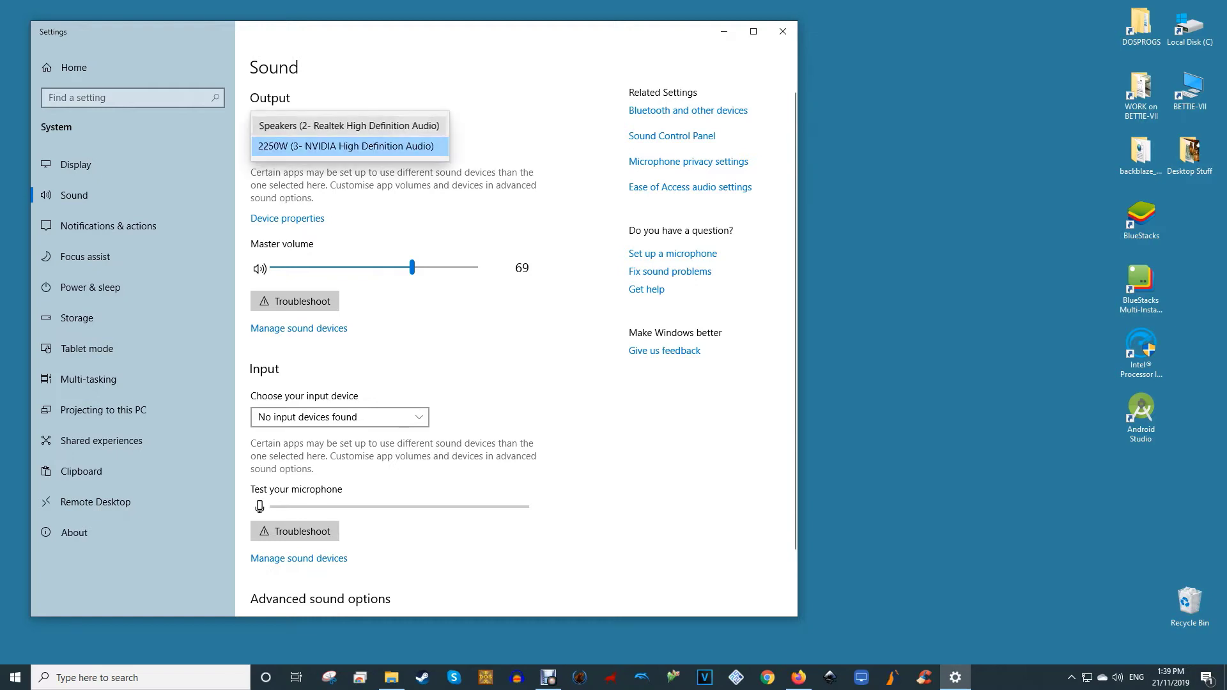
click(339, 125)
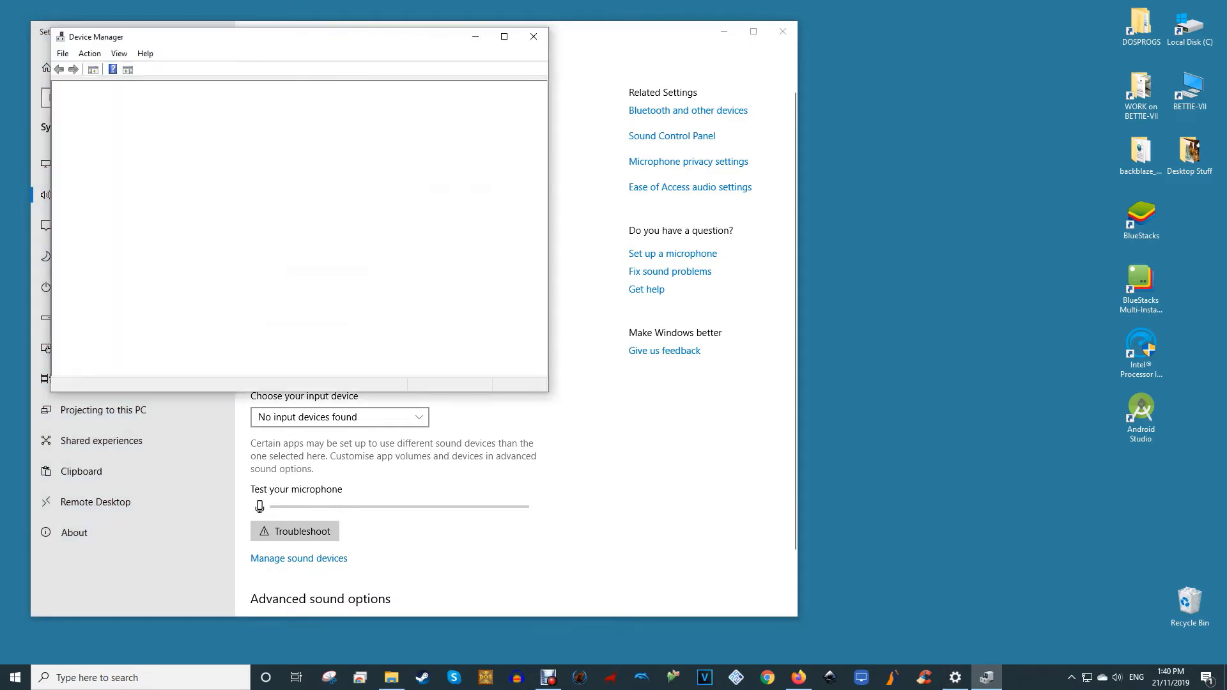
- Search automatically for an updated Realtek High Definition Audio driver under Sound, video and game controllers
drag(333, 36, 729, 101)
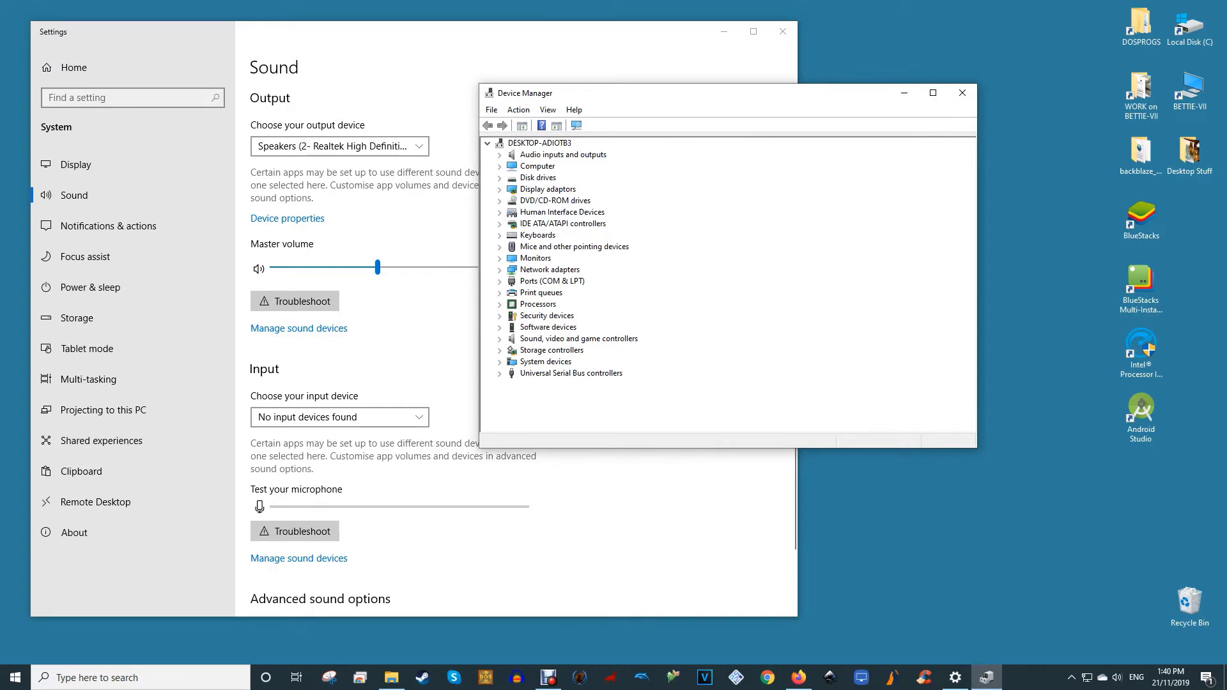
click(578, 339)
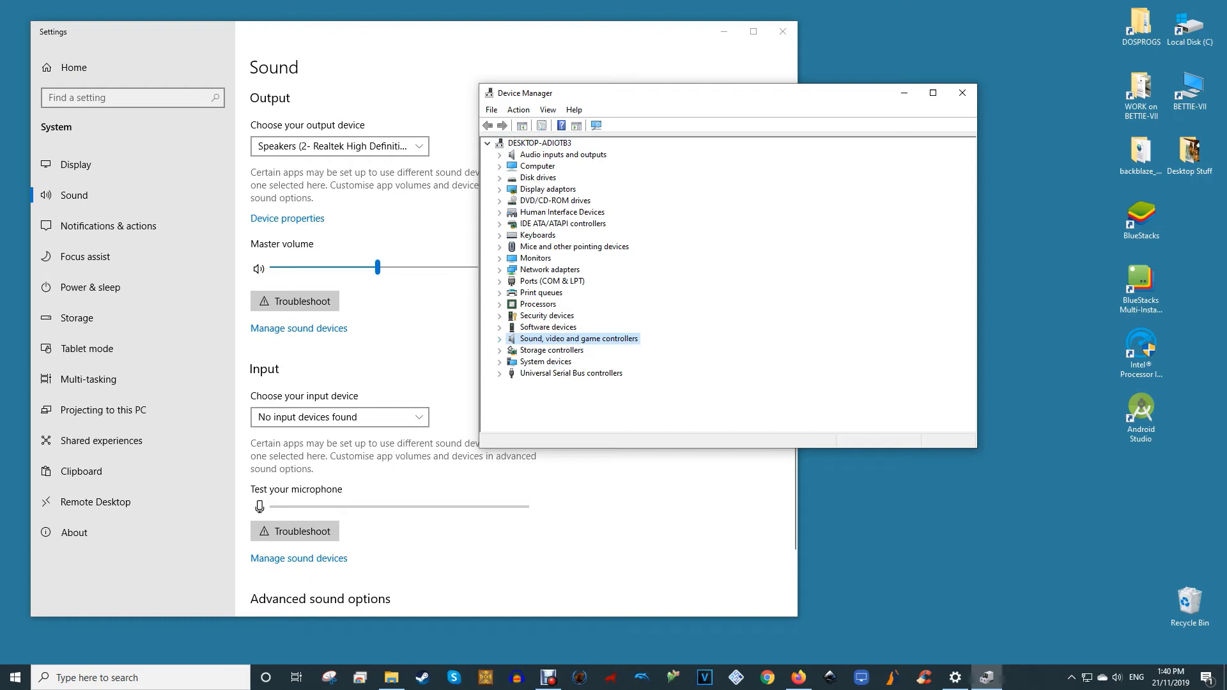
key(Right)
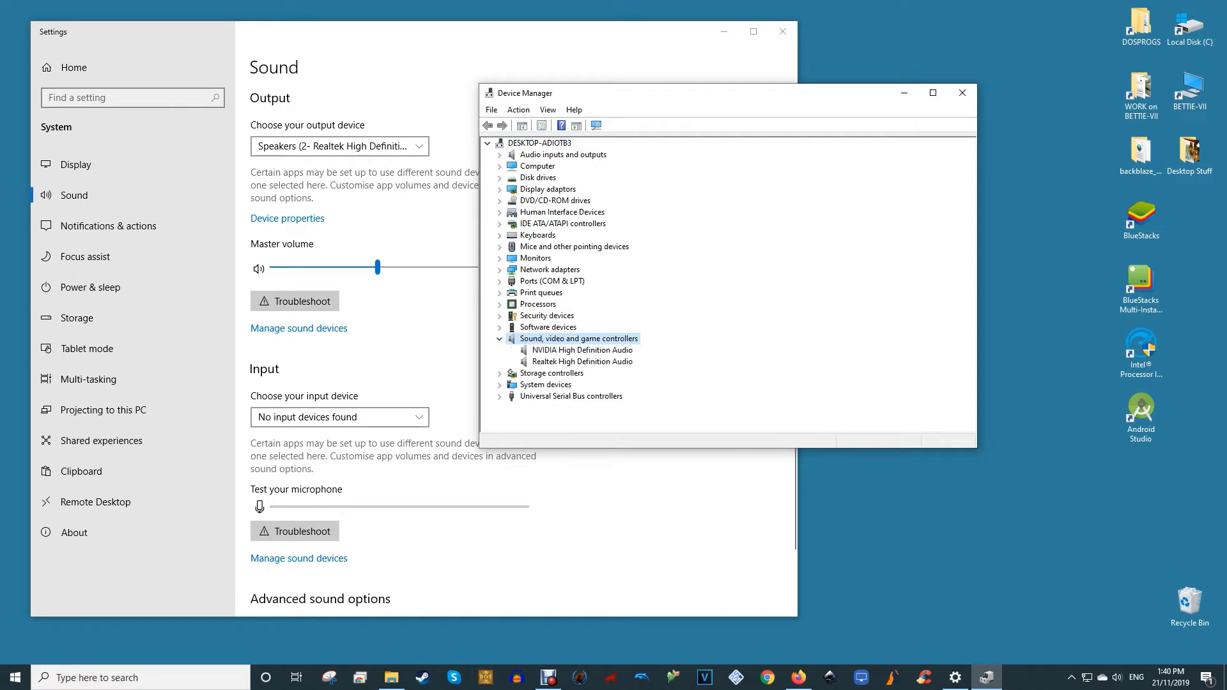
key(Down)
key(Down)
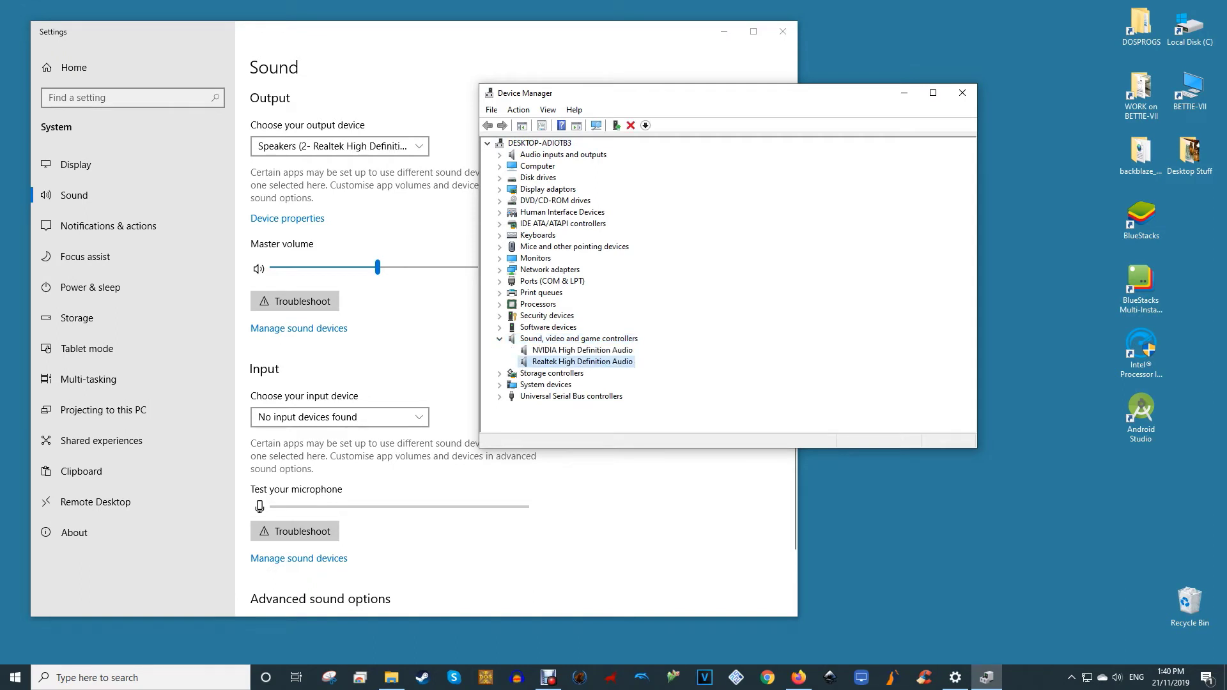
key(shift+F10)
key(Return)
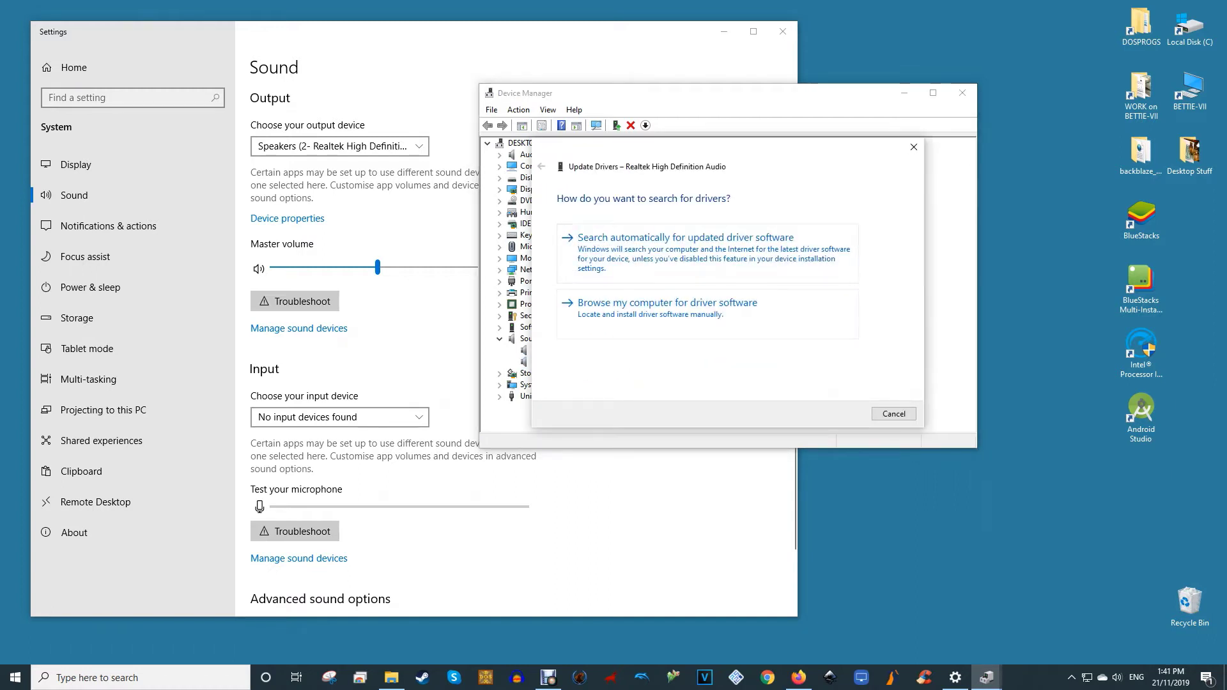
key(Return)
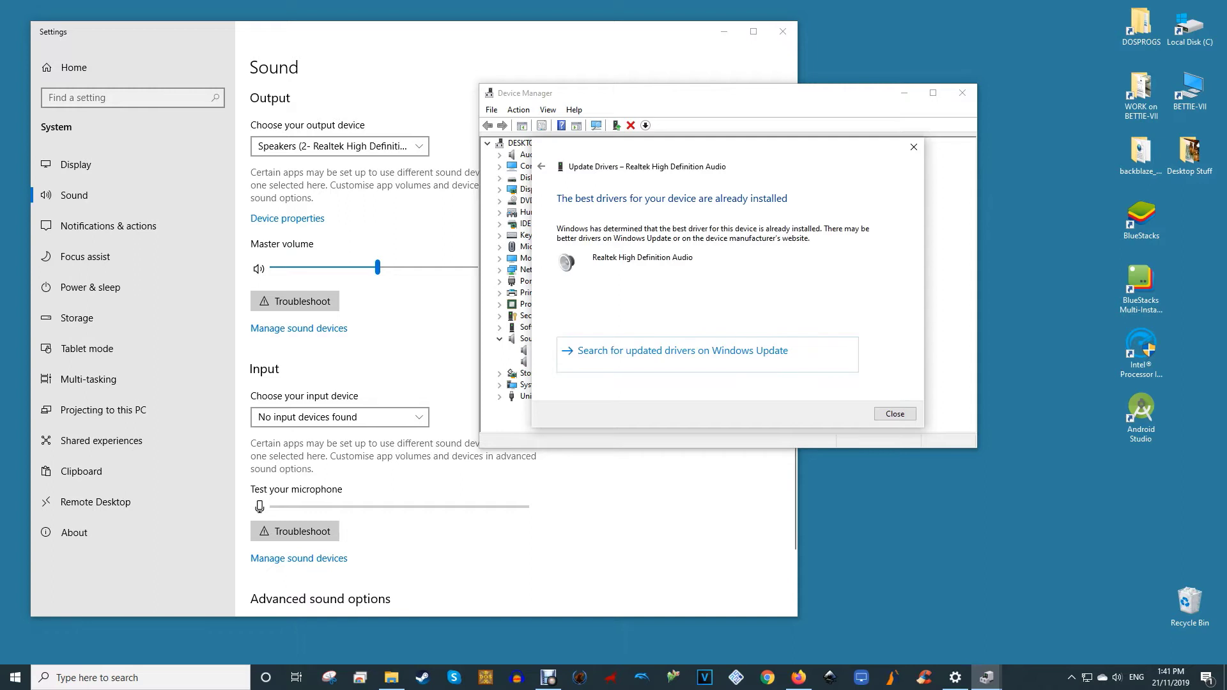
key(Return)
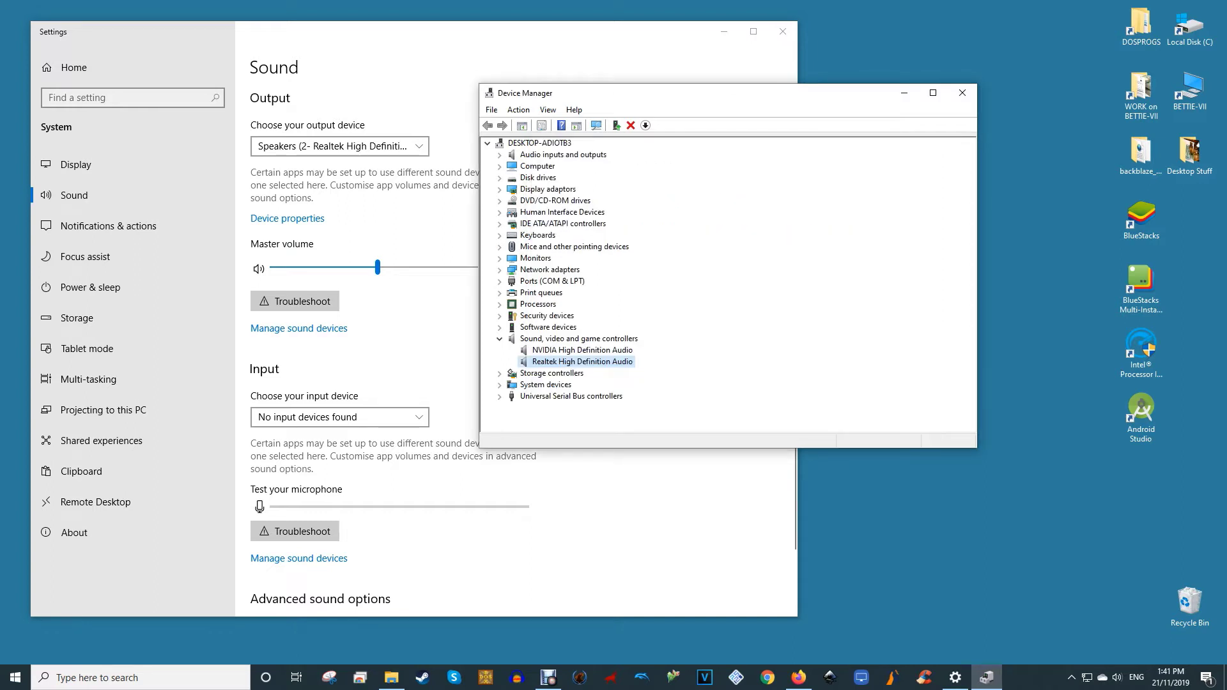
- Show the Realtek High Definition Audio driver details, version 6.0.1.7548
key(shift+F10)
key(Down)
key(Down)
key(Down)
key(Down)
key(Down)
key(Return)
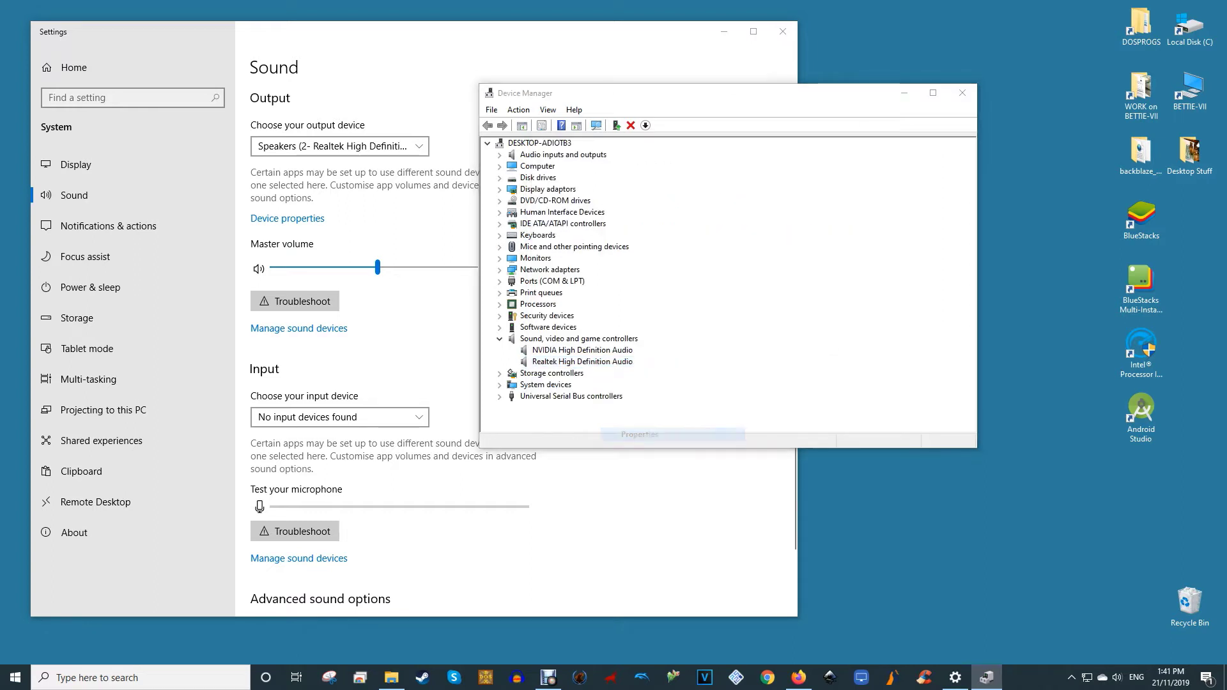
key(ctrl+Tab)
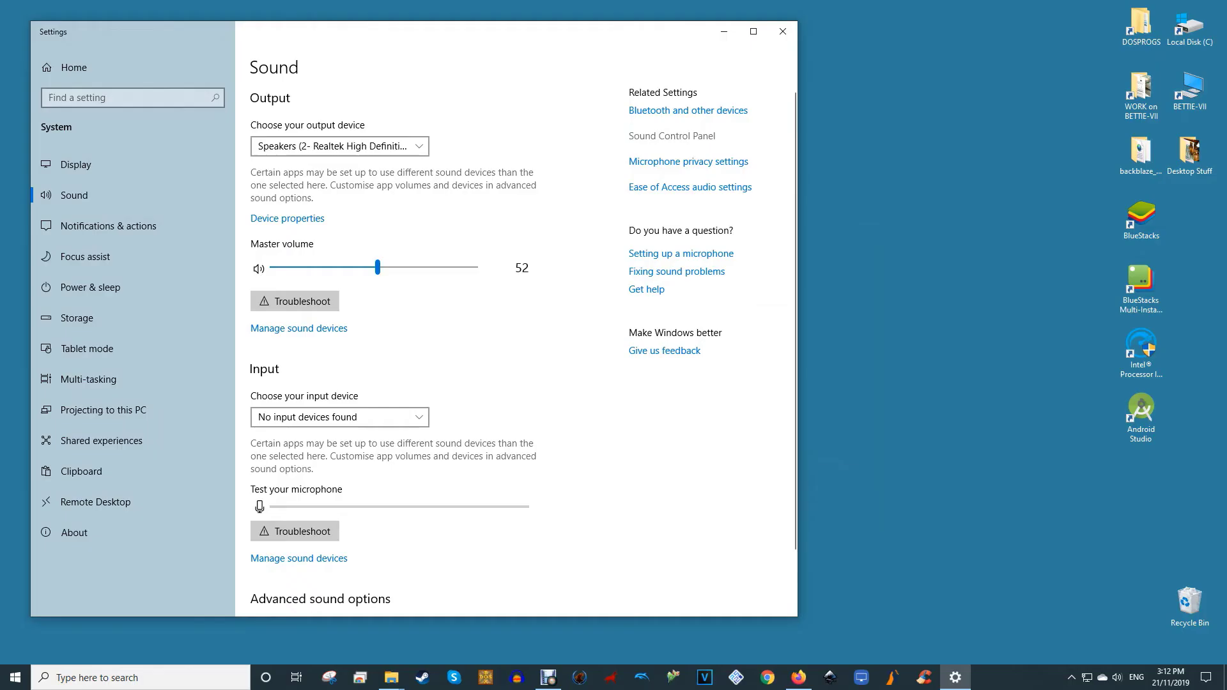
- List the Speakers' Default Format options in Sound Control Panel, currently 24 bit, 48000 Hz (Studio Quality)
click(671, 136)
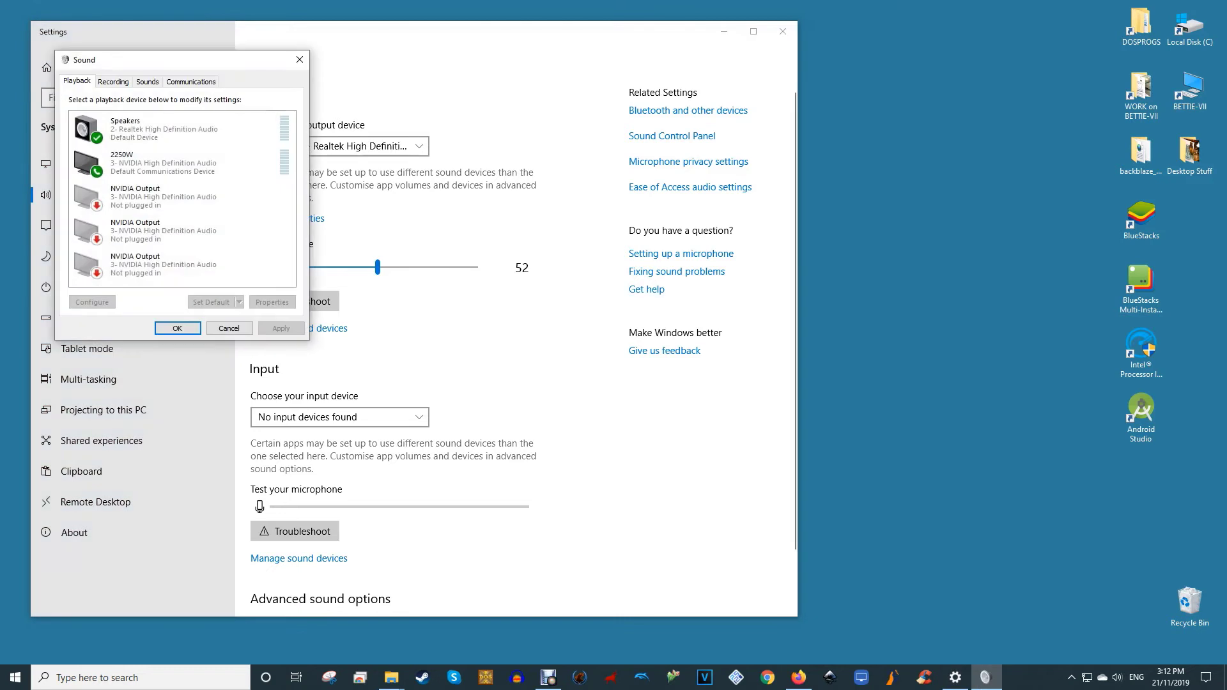
drag(237, 61, 994, 153)
click(920, 221)
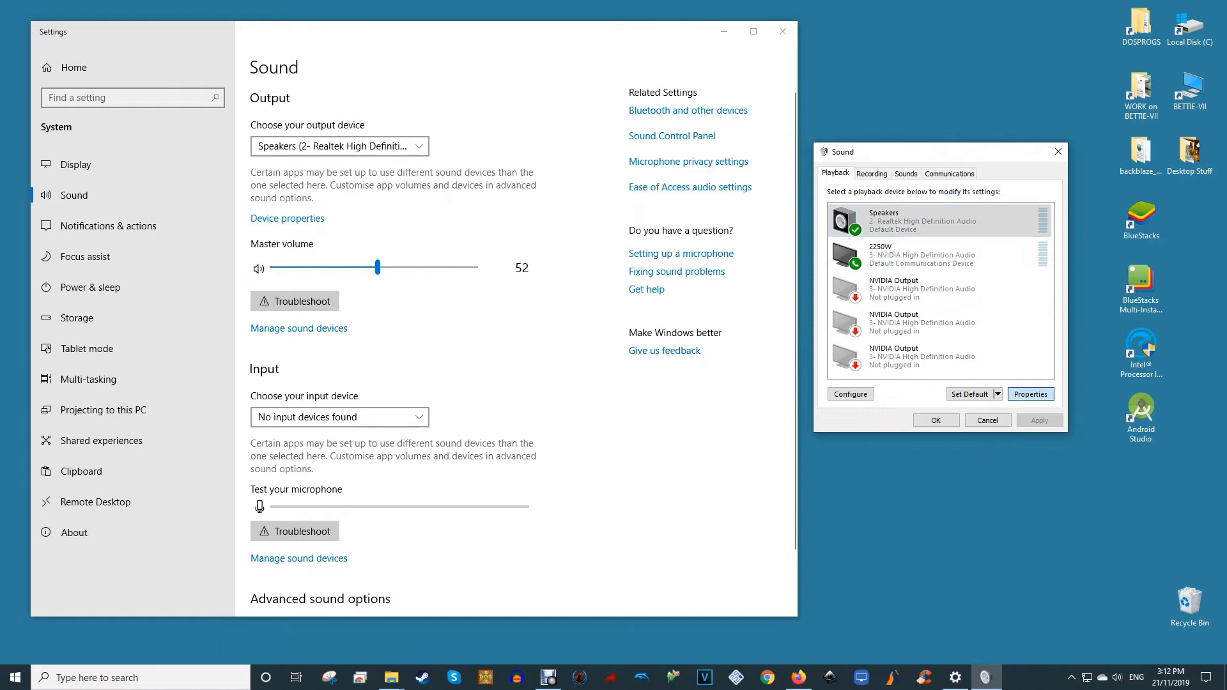
click(1030, 394)
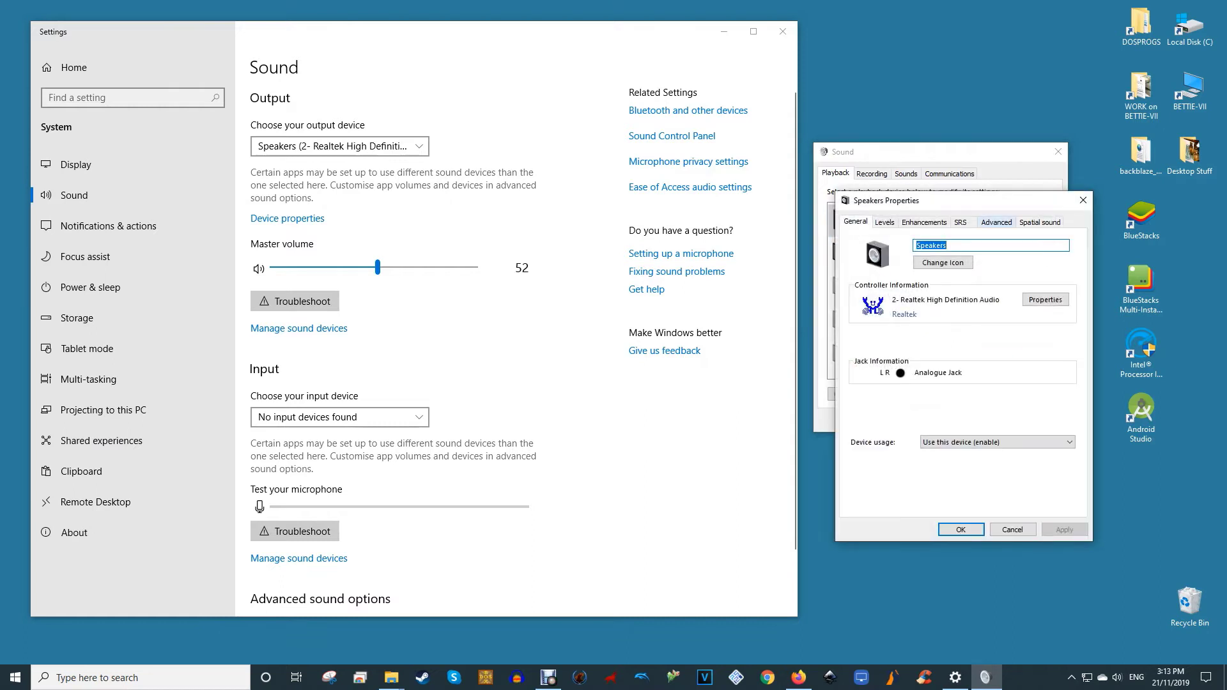
click(1008, 220)
click(937, 282)
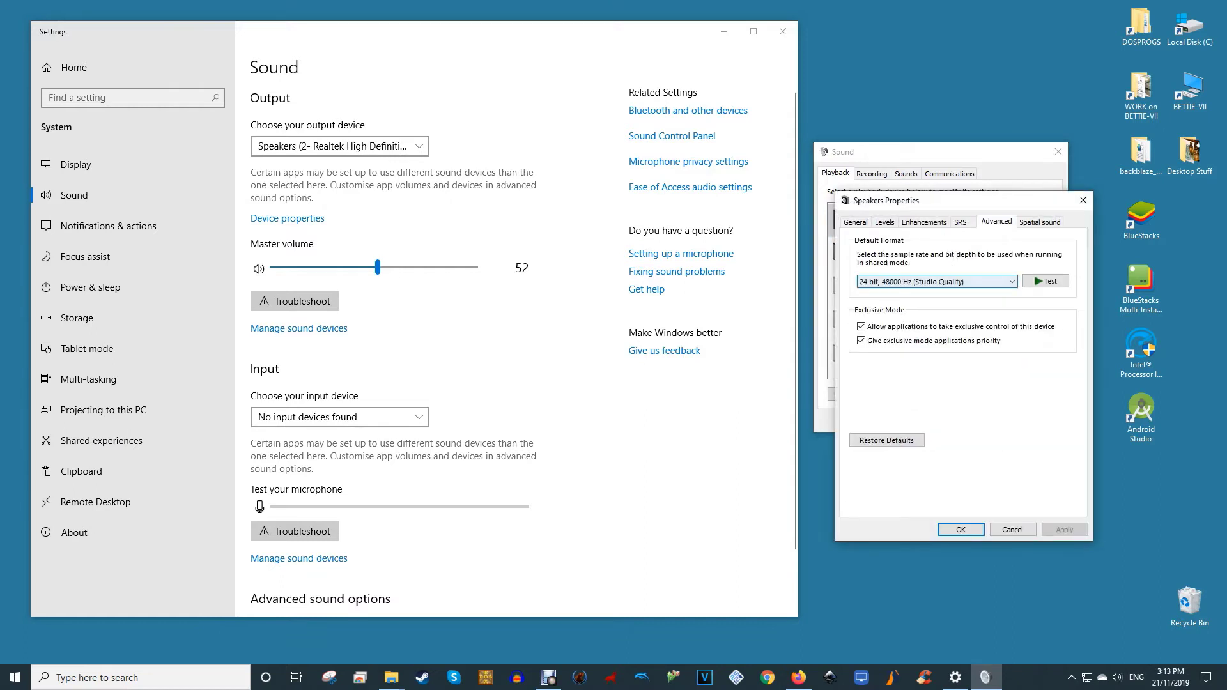